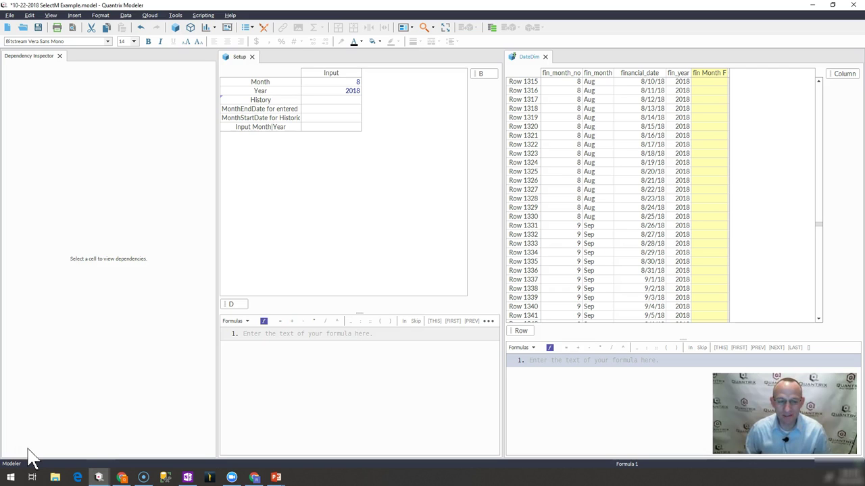
- Examine the Month and Year inputs in Setup and the month number, month, date and year columns in DateDim
left_click(338, 109)
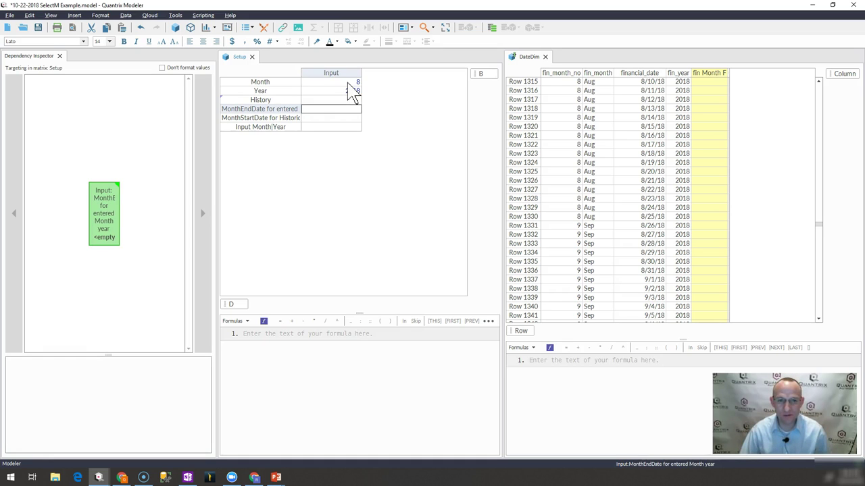
left_click(352, 83)
left_click(350, 91)
mouse_move(352, 83)
left_mouse_down()
mouse_move(351, 108)
mouse_move(350, 93)
left_mouse_up()
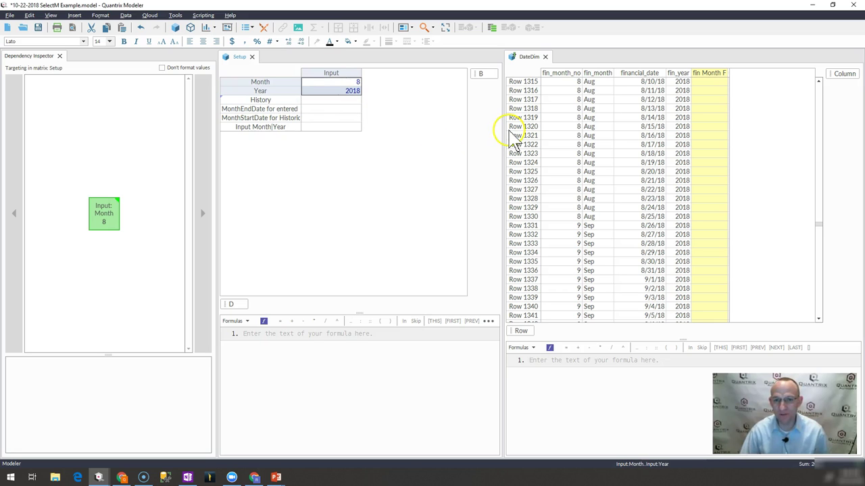
left_click(606, 126)
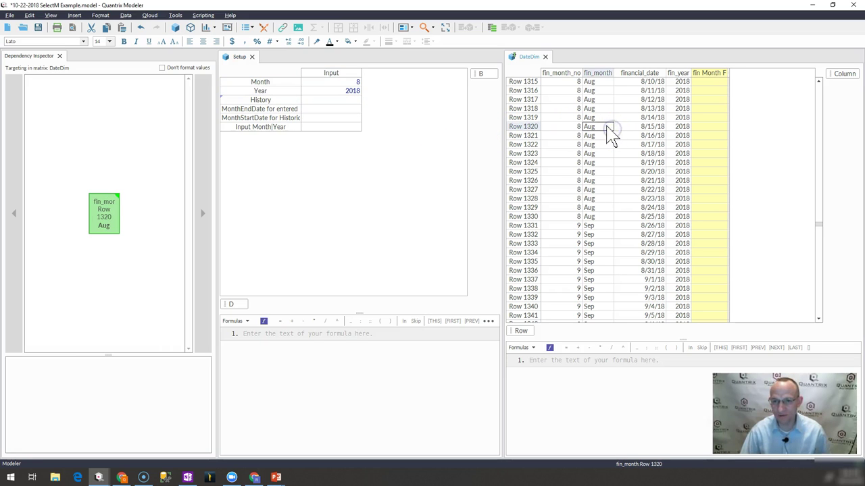
left_click(575, 136)
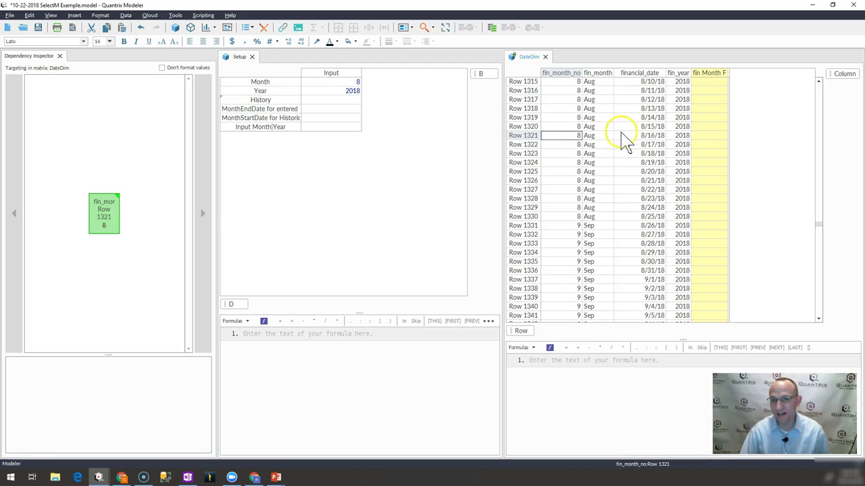
left_click(684, 118)
left_click(649, 118)
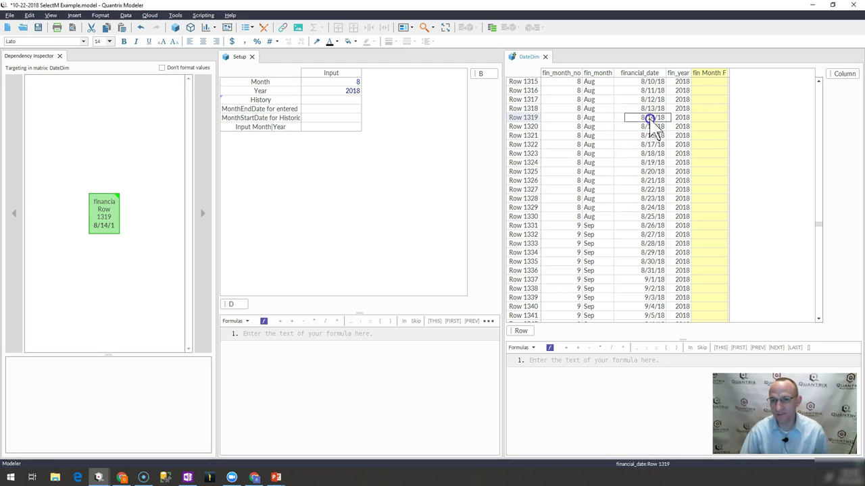
left_click(647, 172)
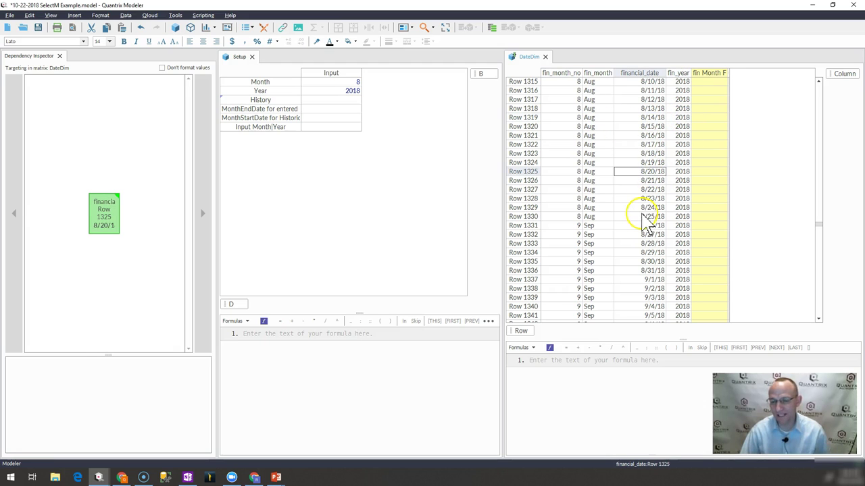
left_click(571, 198)
left_click(675, 198)
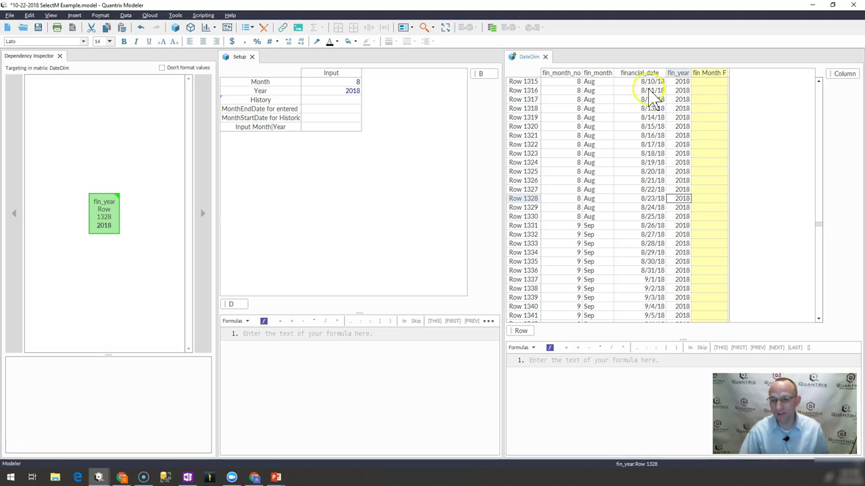
- Add a DateDim formula setting fin Month Fiscal Year Lookup to fin_month_no & "|" & fin_year
left_click(704, 74)
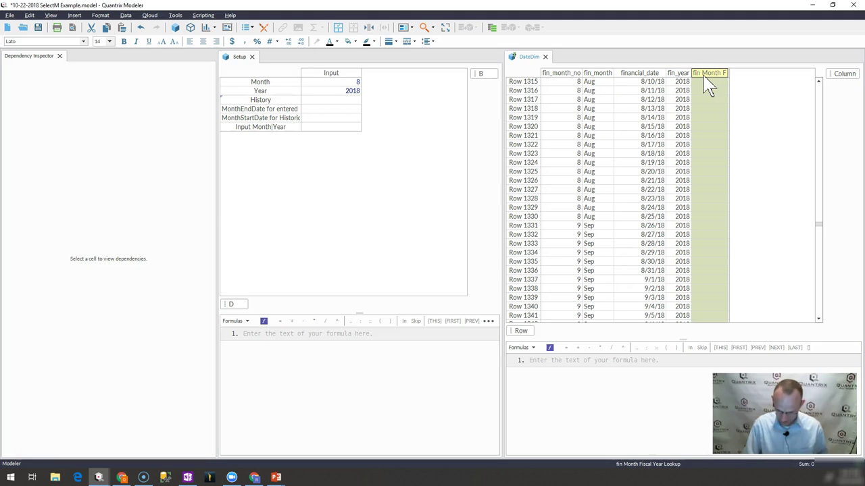
type("=")
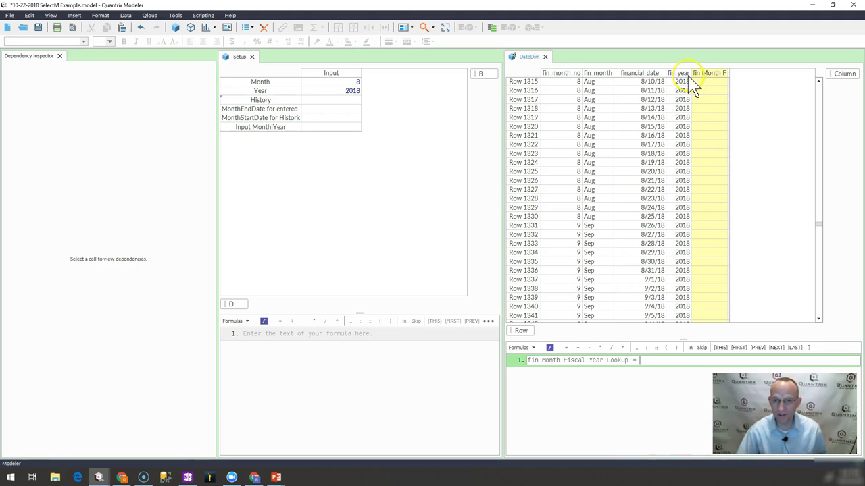
left_click(566, 73)
type("& \"|")
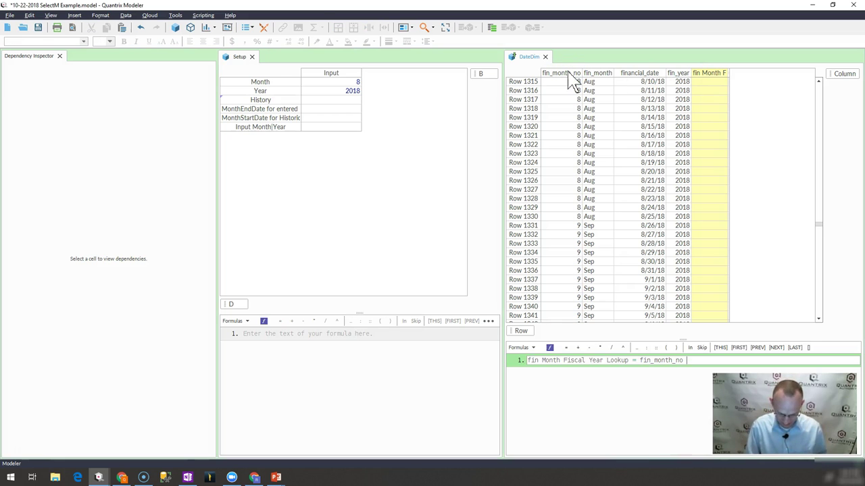
type("\" &")
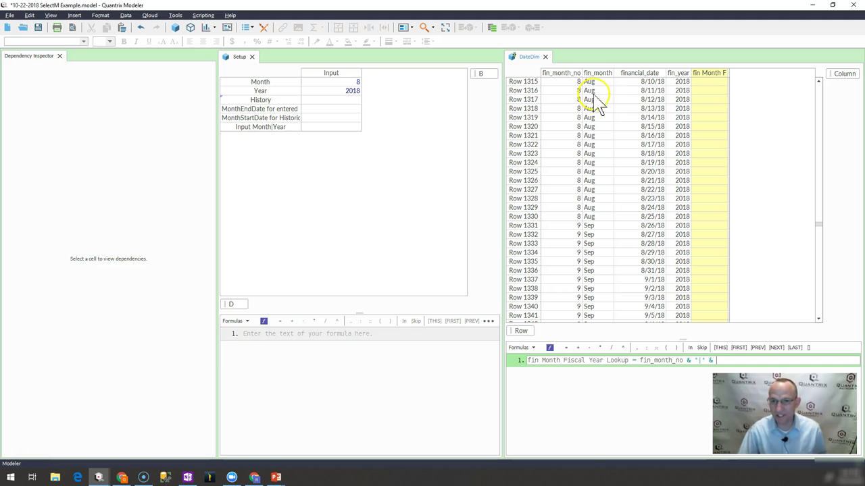
left_click(677, 74)
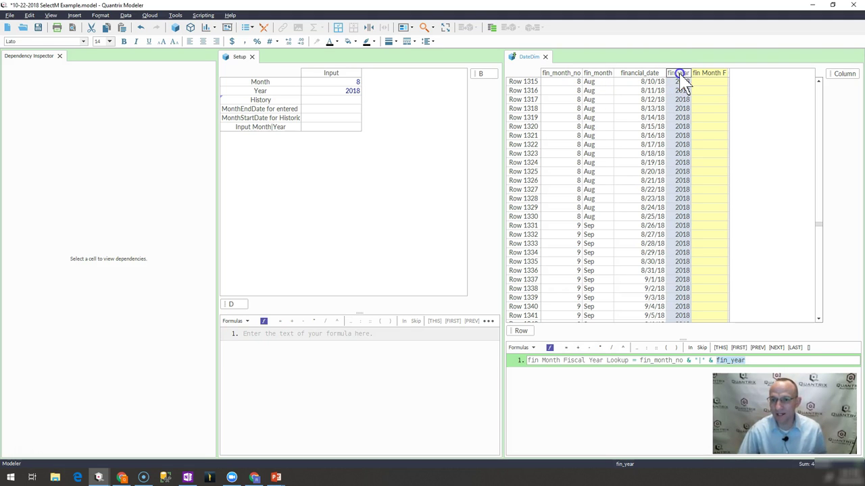
key("Return")
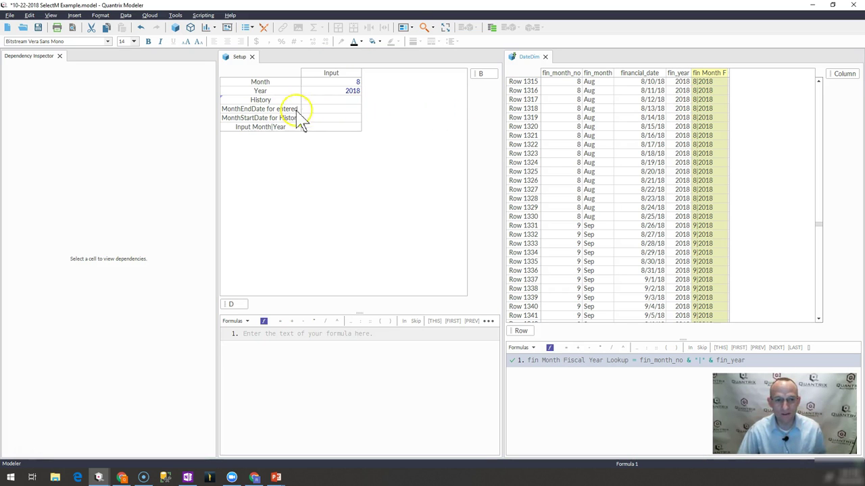
- Add a Setup formula setting 'Input Month|Year' to Month & "|" & Year
left_click(285, 128)
type("=")
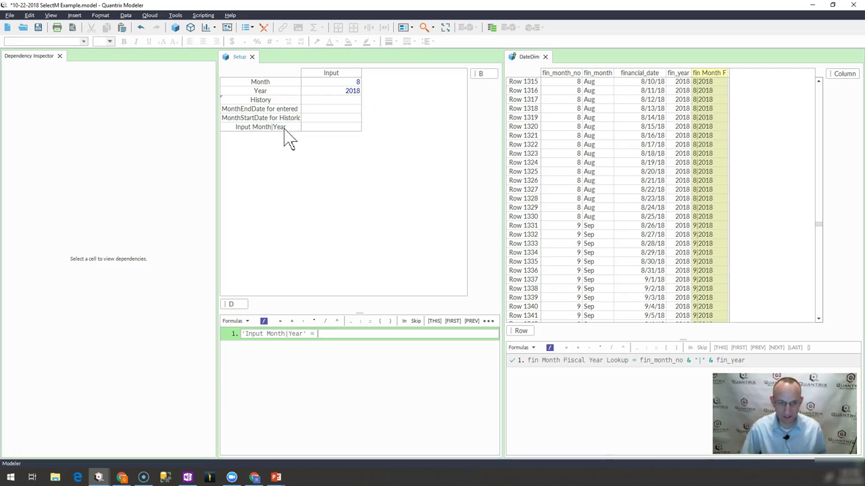
left_click(282, 82)
type("& \"")
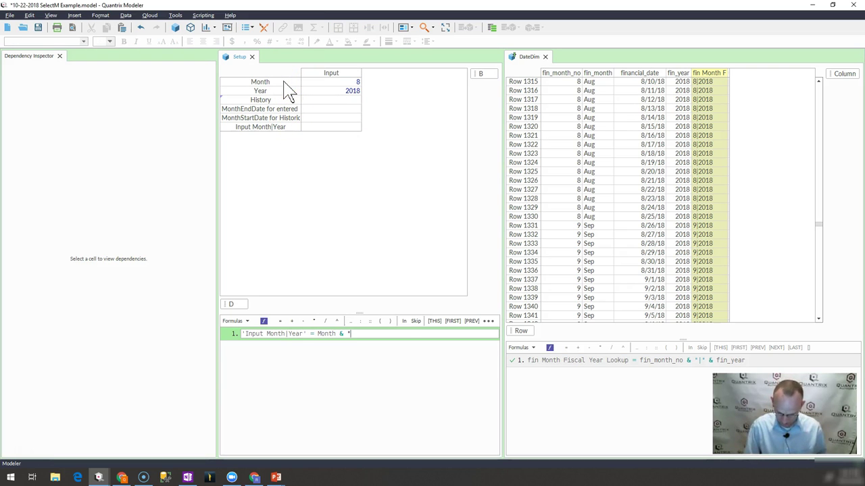
type("|\" &")
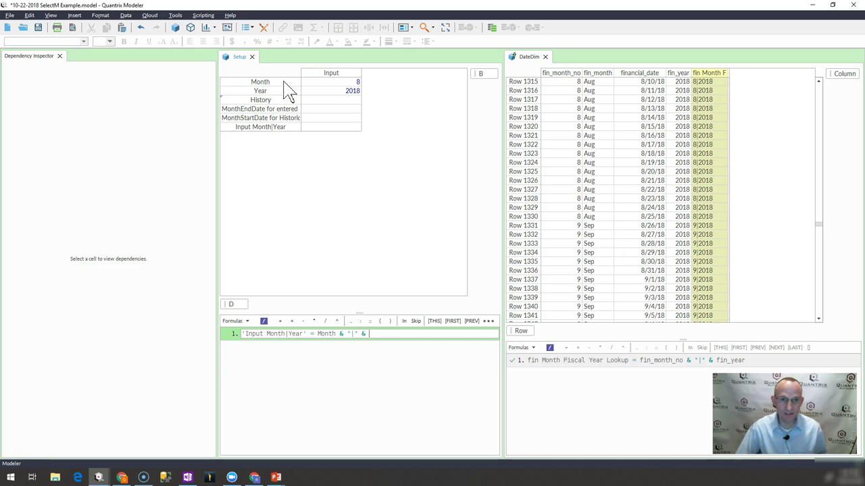
left_click(276, 91)
key("Return")
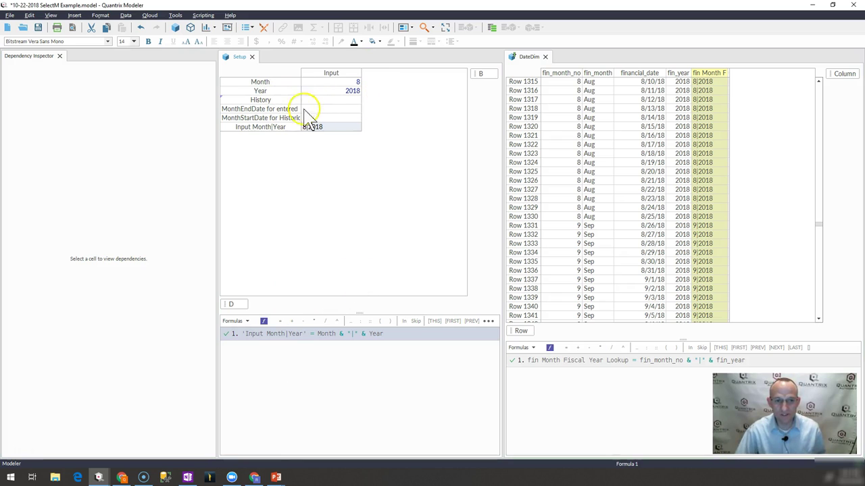
- Add a Setup formula setting MonthEndDate for entered Month year to select(DateDim::financial_date, DateDim::fin Month Fiscal Year Lookup, 'Input Month|Year')
left_click(295, 108)
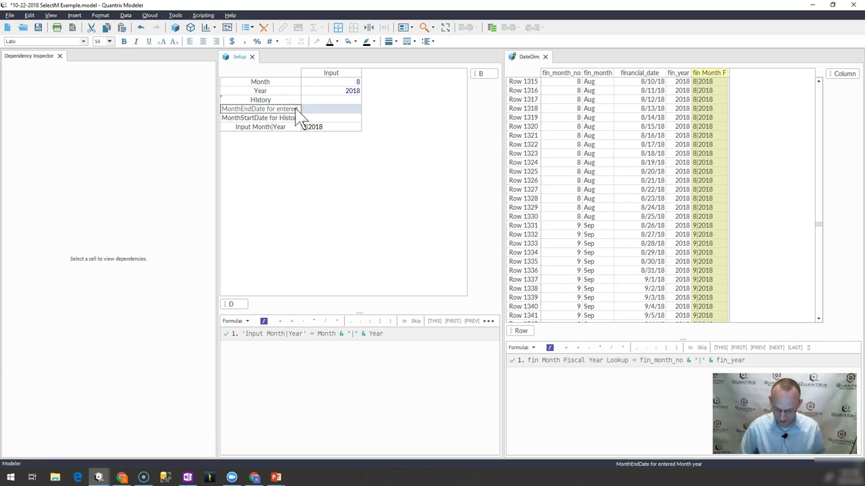
key("equal")
type("select(")
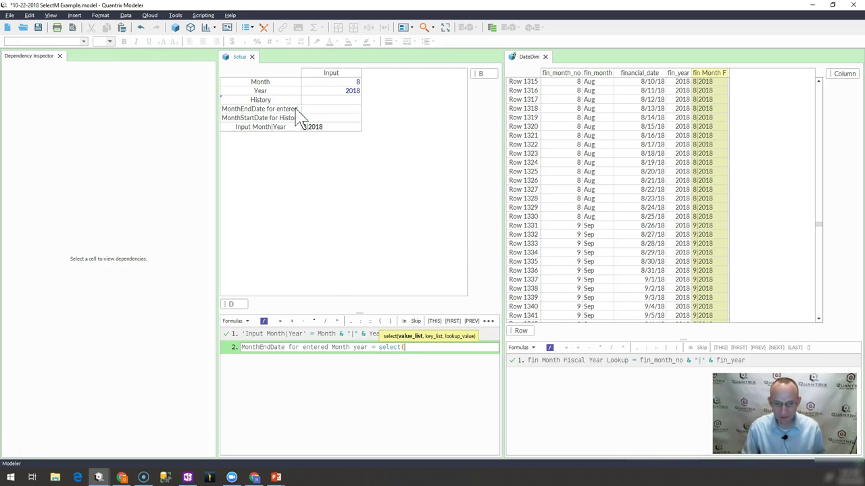
left_click(646, 72)
type(",")
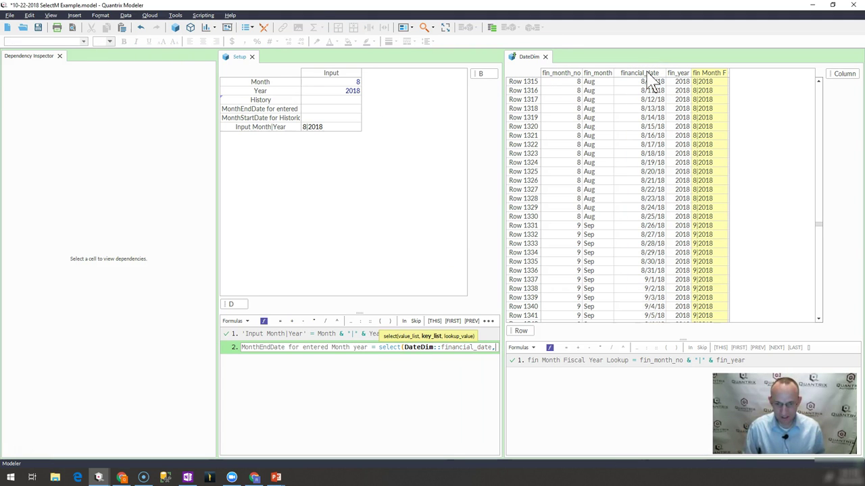
left_click(711, 73)
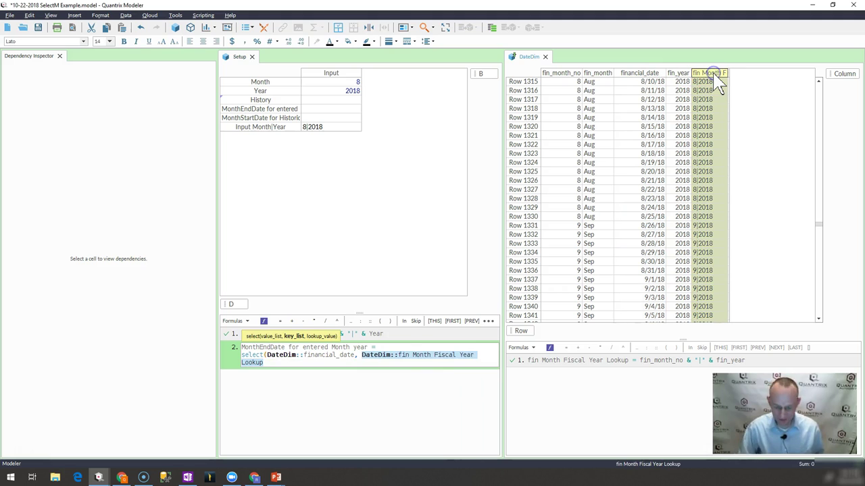
type(",")
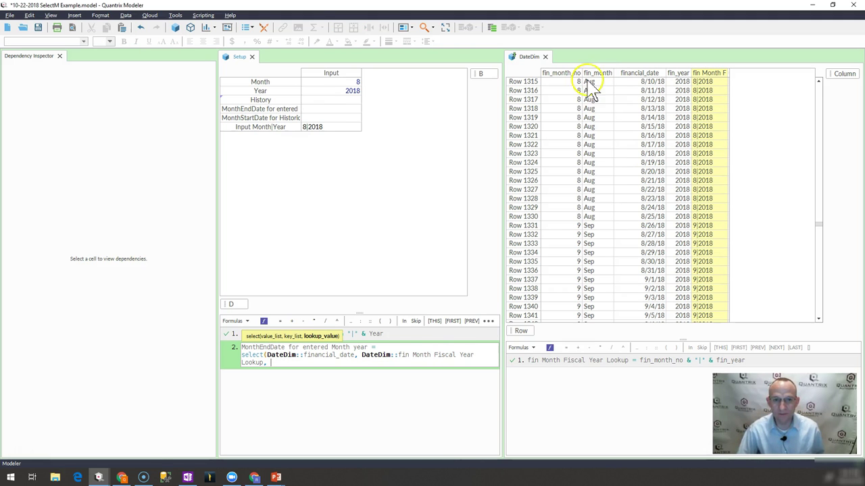
left_click(265, 127)
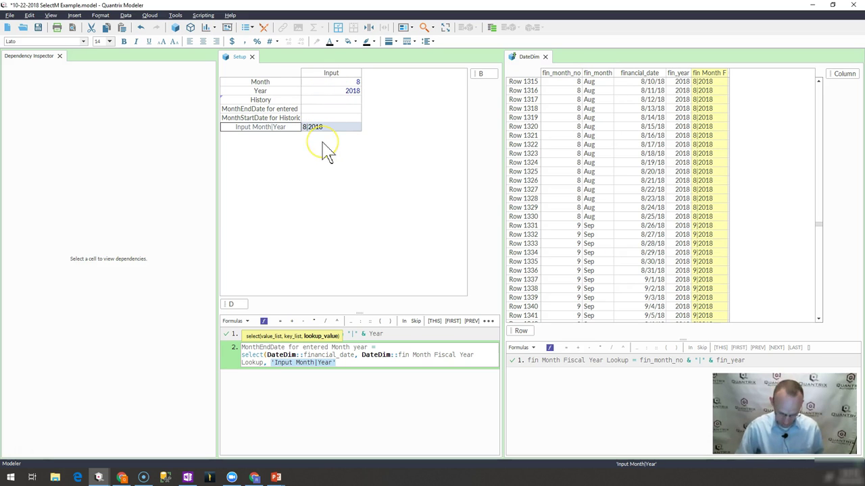
type(")")
key("Return")
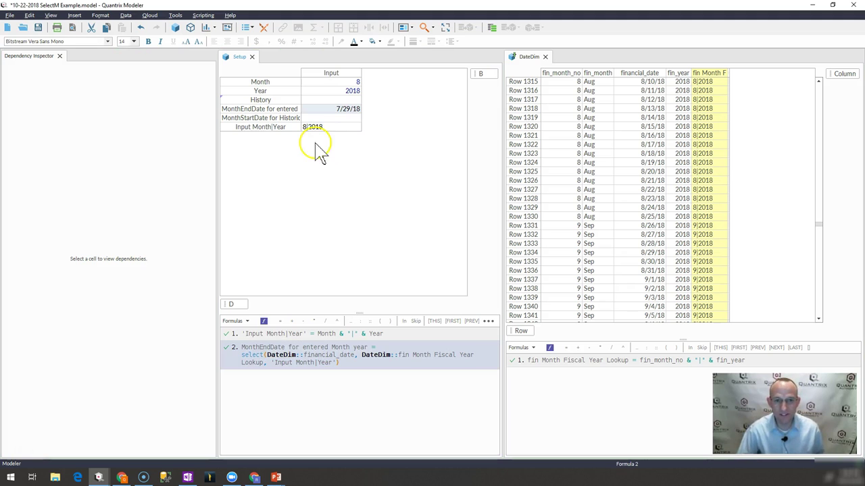
- Locate the first row of fiscal month 8 of 2018 in DateDim and check its financial date's dependency
left_click(588, 100)
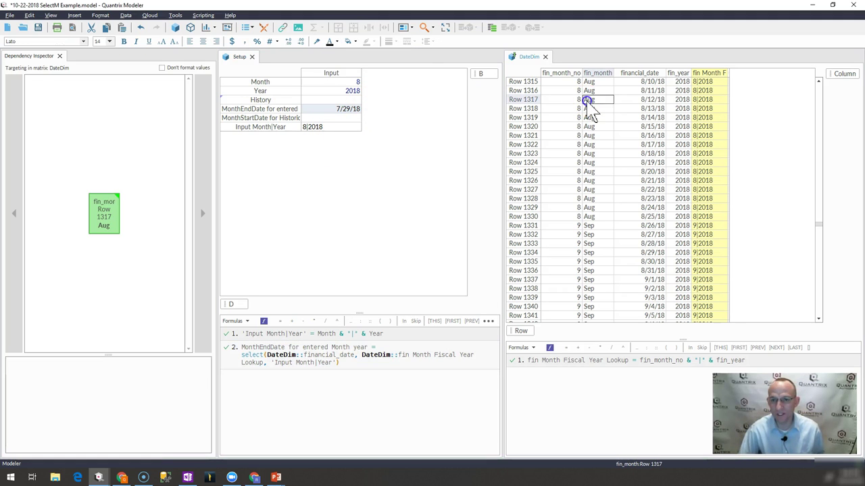
key("Up")
key("Up")
key("Up")
key("Up")
key("Up")
key("Up")
key("Up")
key("Up")
key("Up")
key("Up")
key("Up")
key("Up")
key("Up")
key("Up")
key("Up")
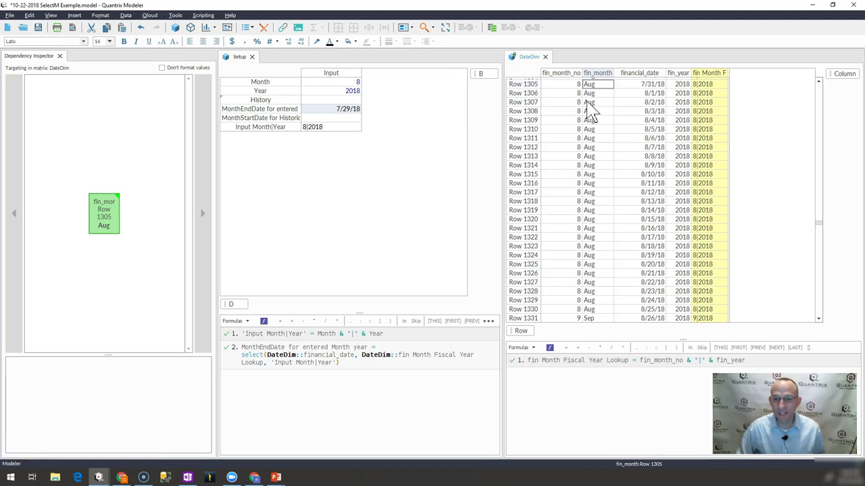
key("Up")
key("Up")
key("Up")
key("Down")
key("Down")
key("Down")
key("Down")
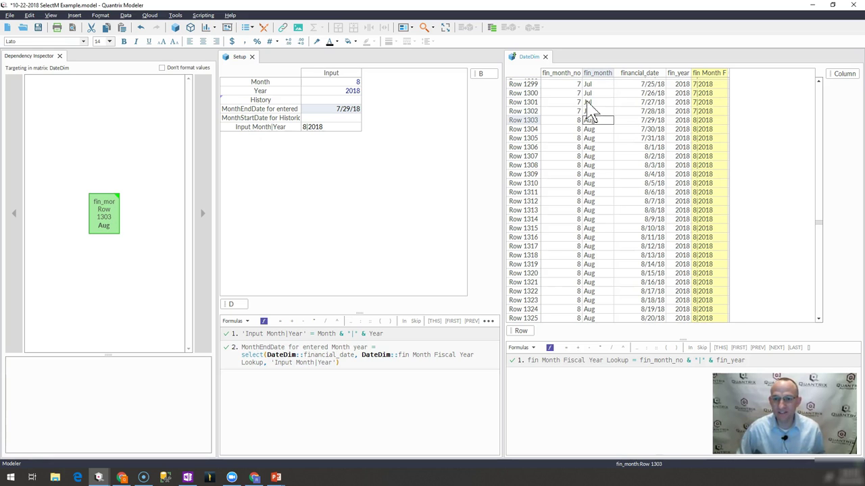
left_click(647, 121)
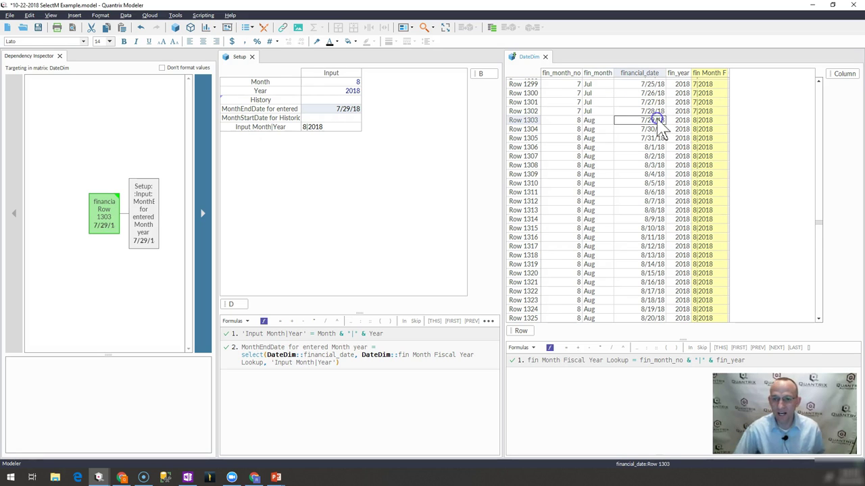
- Go through the financial dates in DateDim to the last row of fiscal month 8 of 2018
key("Down")
key("Down")
key("Down")
key("Down")
key("Down")
key("Down")
key("Down")
key("Down")
key("Down")
key("Down")
key("Down")
key("Down")
key("Down")
key("Down")
key("Down")
key("Down")
key("Down")
key("Down")
key("Down")
key("Down")
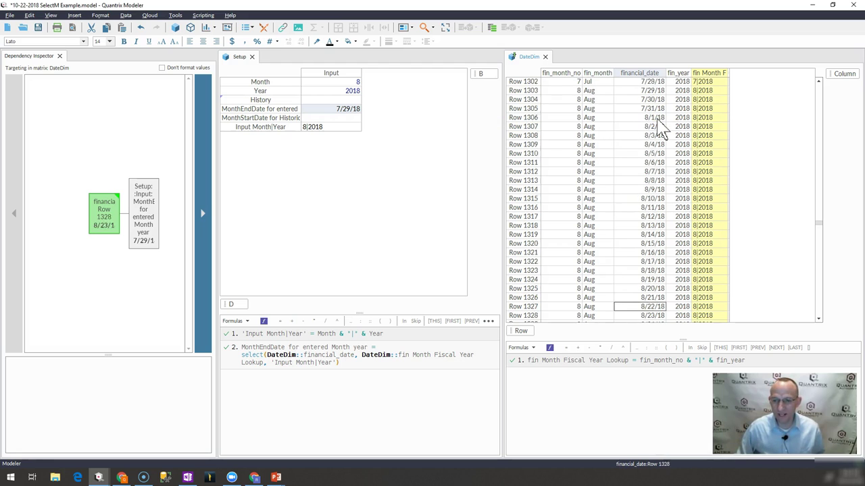
key("Down")
key("Down")
key("Up")
key("Up")
key("Up")
key("Up")
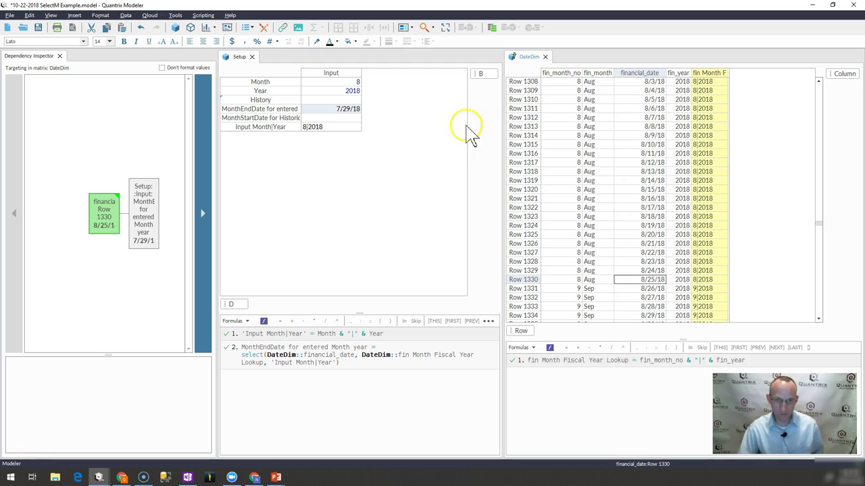
- Wrap the select expression in the MonthEndDate formula in max() and check the month's last financial date in DateDim
left_click(267, 356)
left_click(242, 356)
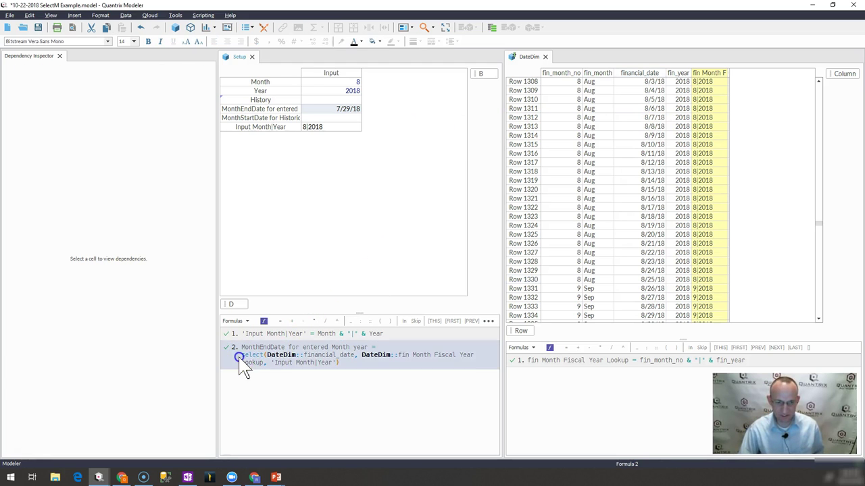
type("map(")
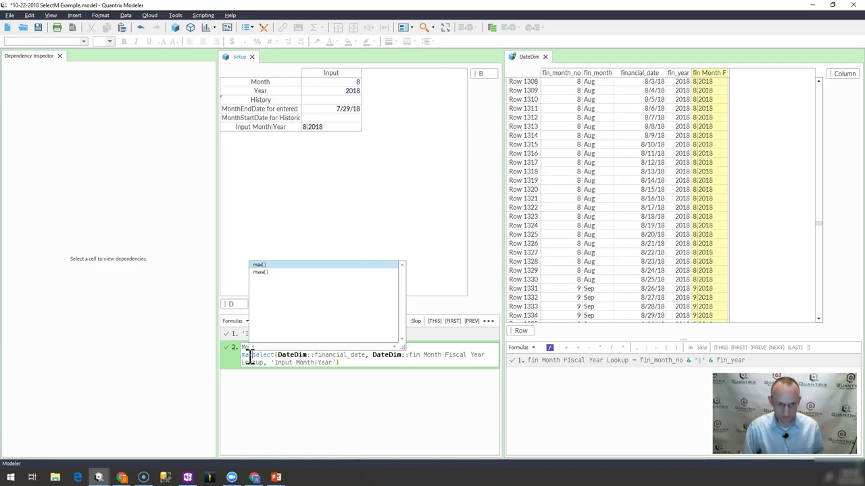
key("End")
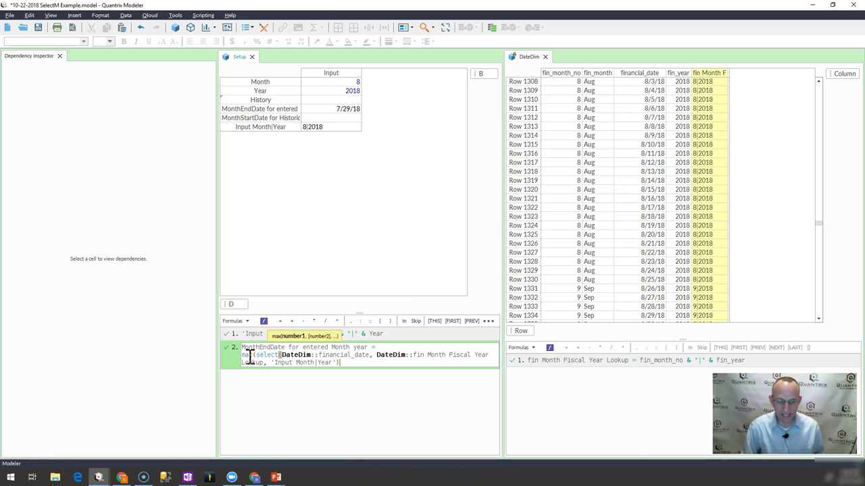
type(")")
key("Return")
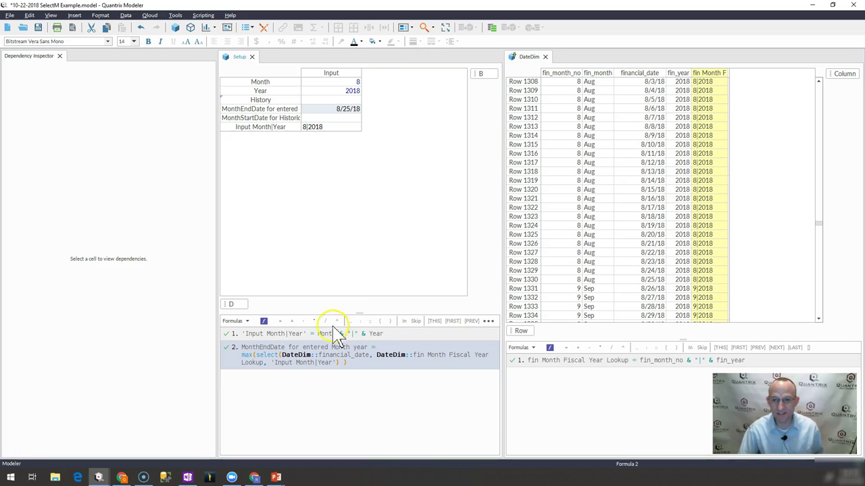
left_click(647, 281)
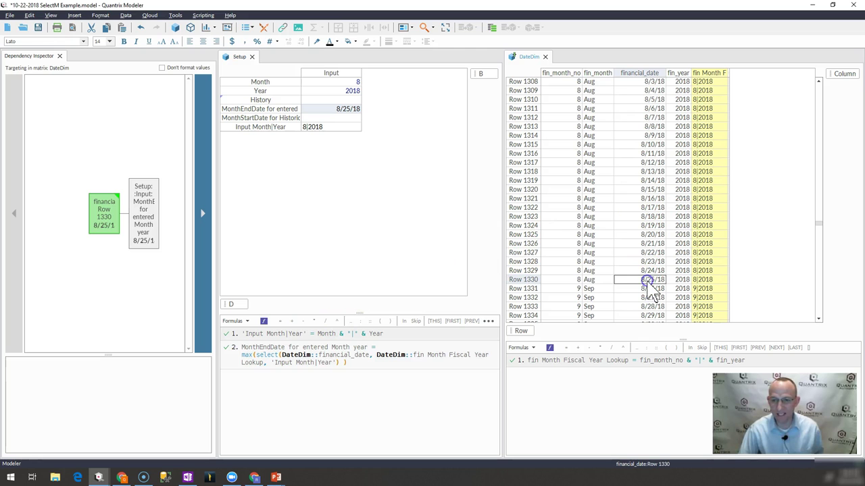
- Inspect the MonthEndDate cell's dependencies and the dates returned by the select part of its formula
left_click(334, 110)
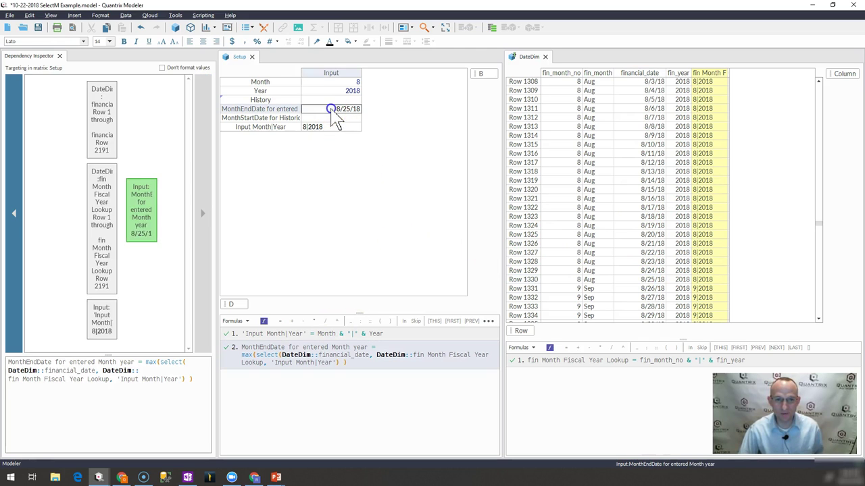
mouse_move(168, 379)
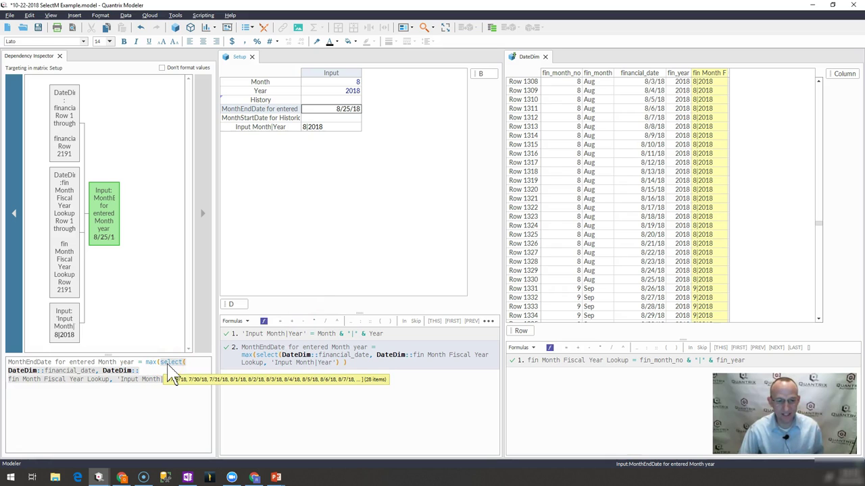
left_click(169, 366)
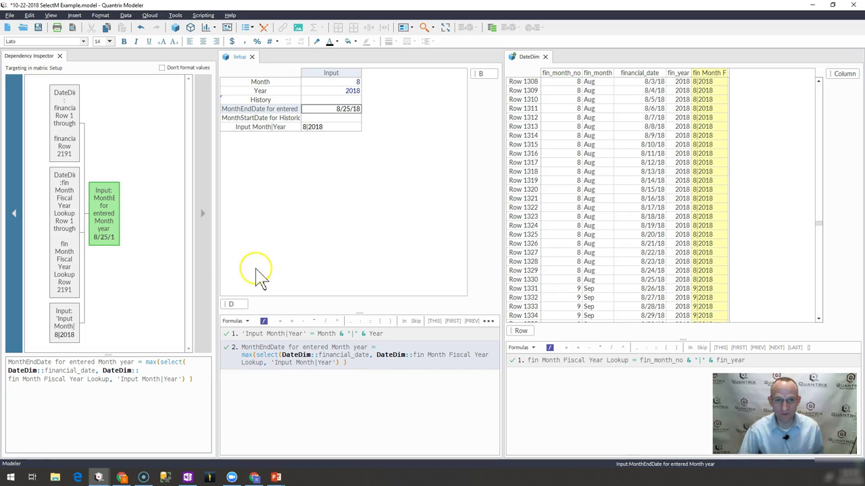
- Set the Month input in Setup to 9
left_click(348, 82)
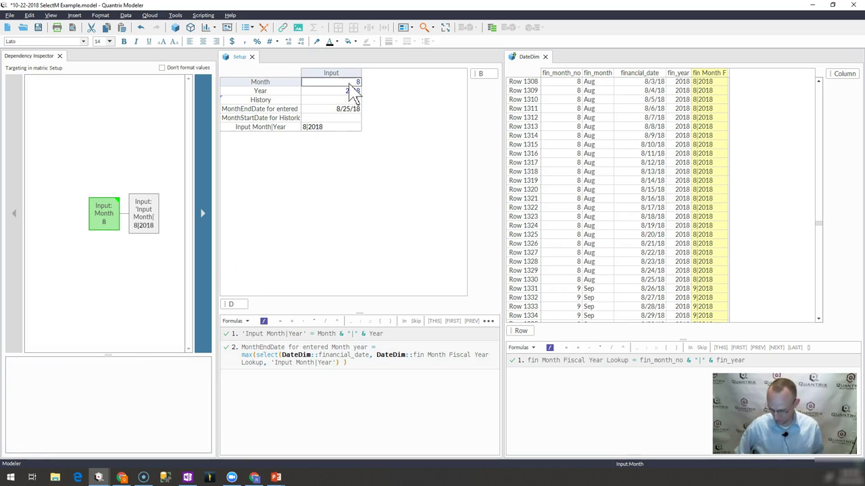
type("9")
key("Return")
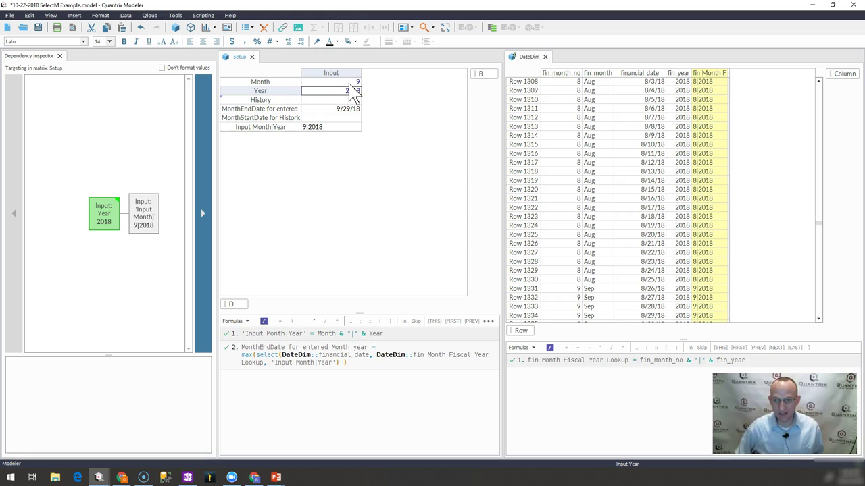
- Go through the financial dates in DateDim to the last row of fiscal month 9 of 2018 and compare it with MonthEndDate in Setup
left_click(620, 309)
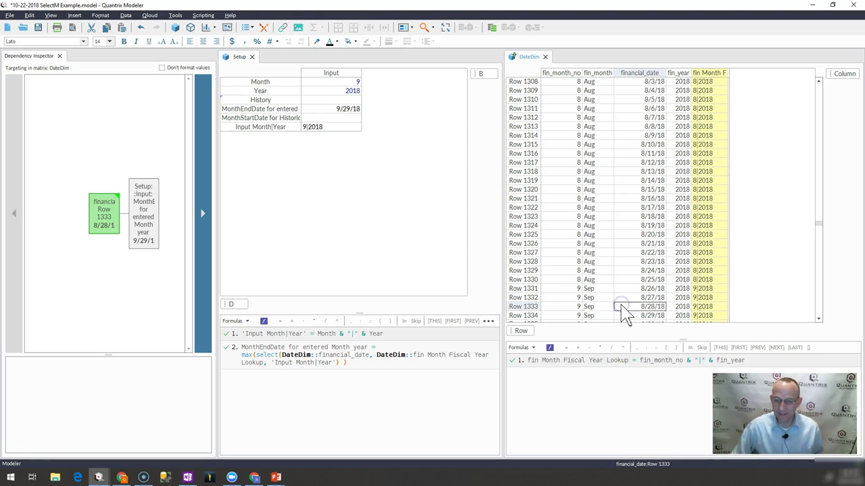
key("Down")
key("Down")
key("Down")
key("Down")
key("Down")
key("Down")
key("Down")
key("Down")
key("Down")
key("Down")
key("Down")
key("Down")
key("Down")
key("Down")
key("Down")
key("Down")
key("Down")
key("Down")
key("Down")
key("Down")
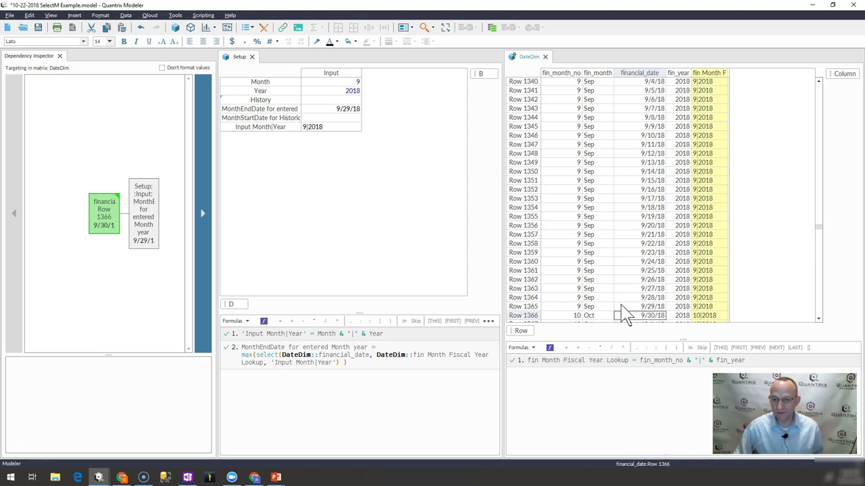
key("Up")
key("Up")
key("Up")
key("Up")
key("Up")
key("Up")
key("Up")
key("Up")
key("Up")
key("Up")
key("Up")
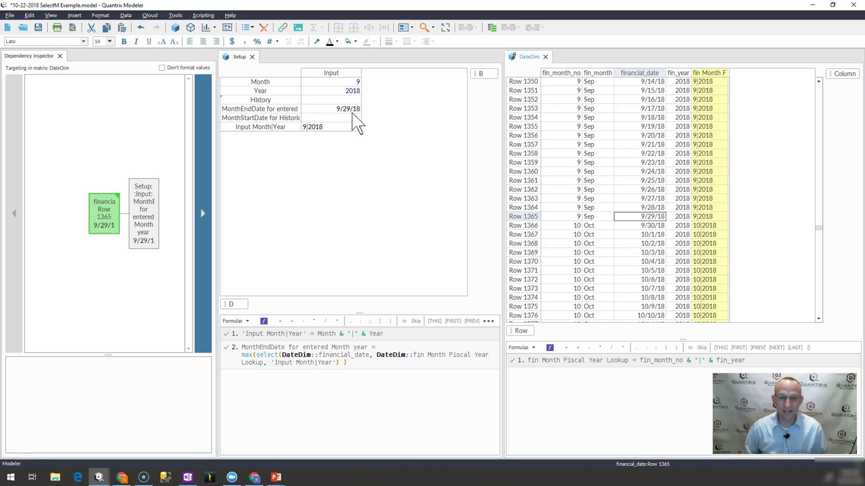
left_click(341, 93)
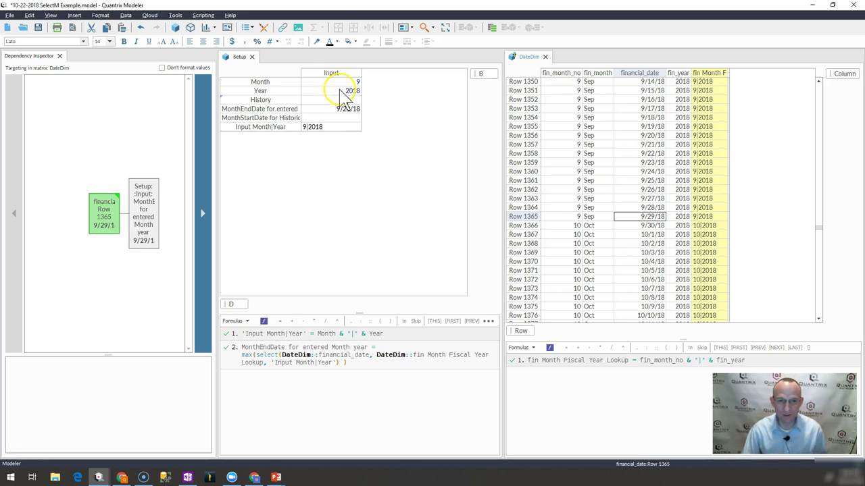